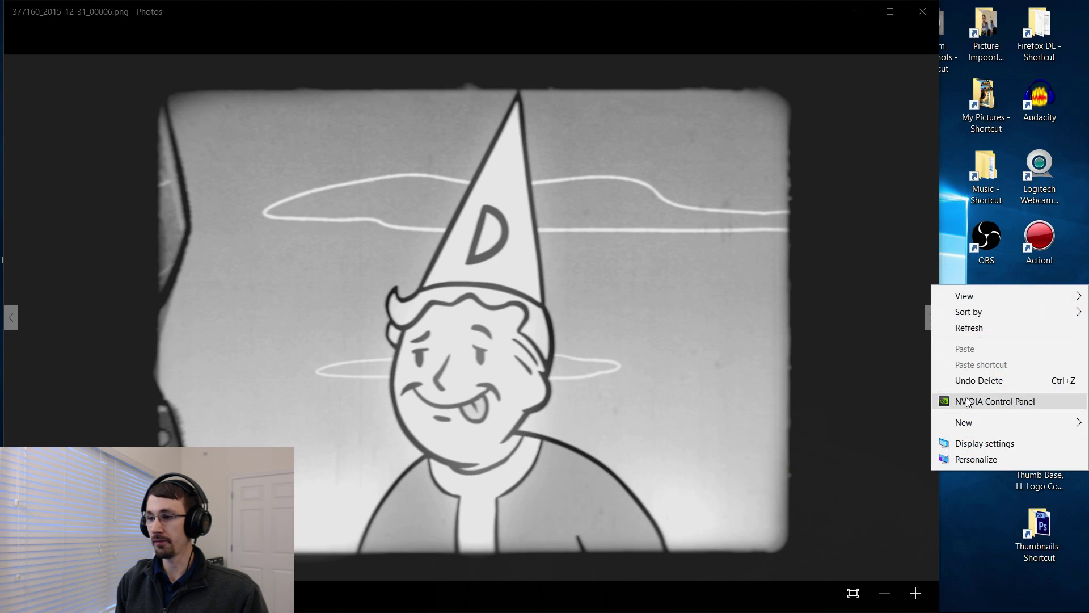
# - Launch NVIDIA Control Panel and go to the Manage 3D Settings page
pyautogui.click(968, 402)
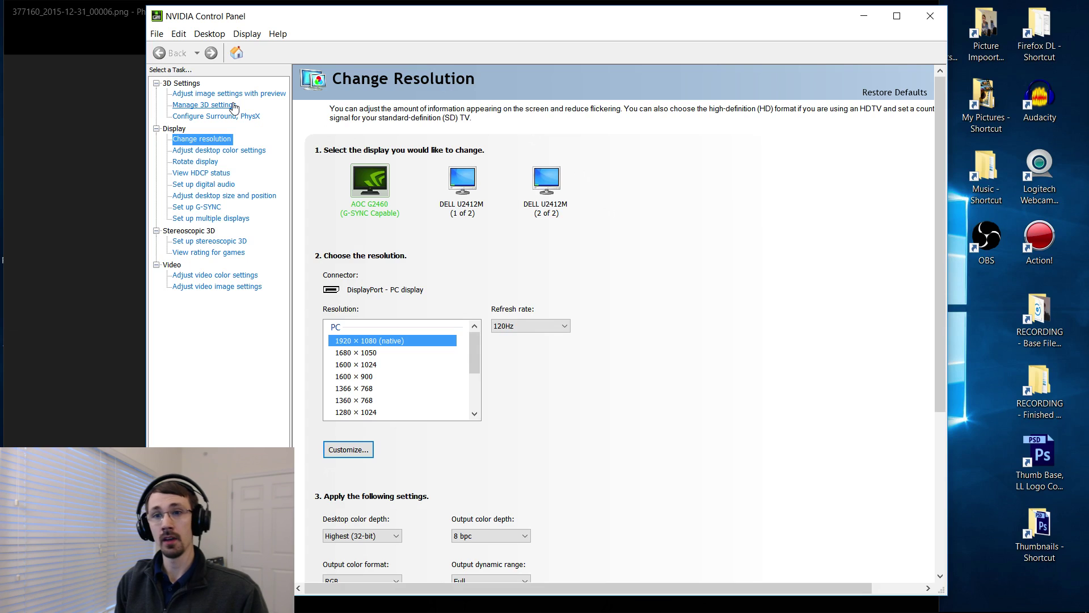
pyautogui.click(205, 105)
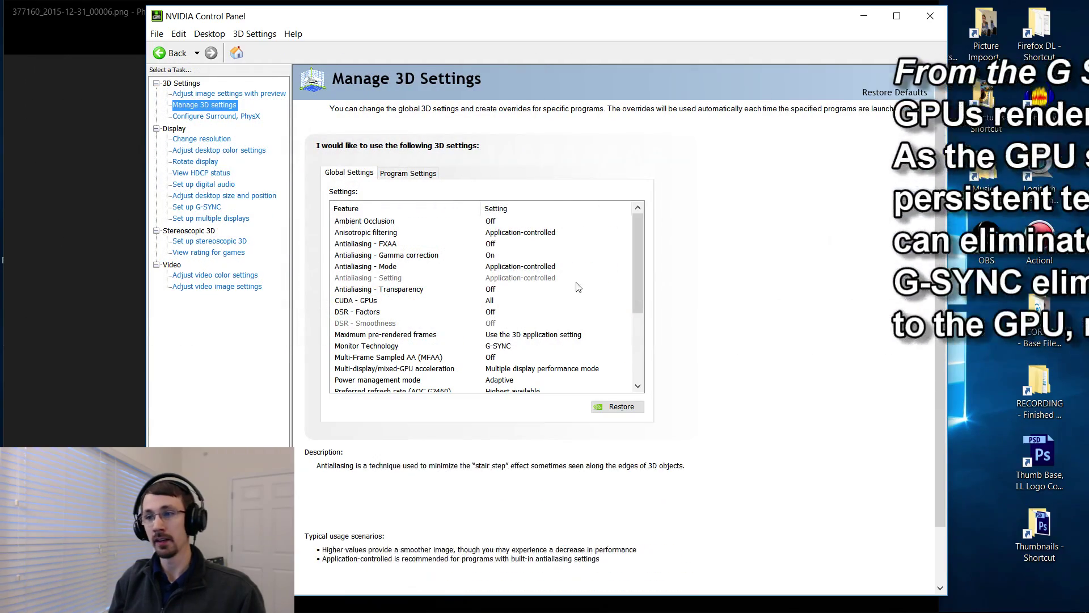
pyautogui.moveTo(640, 273); pyautogui.dragTo(639, 346)
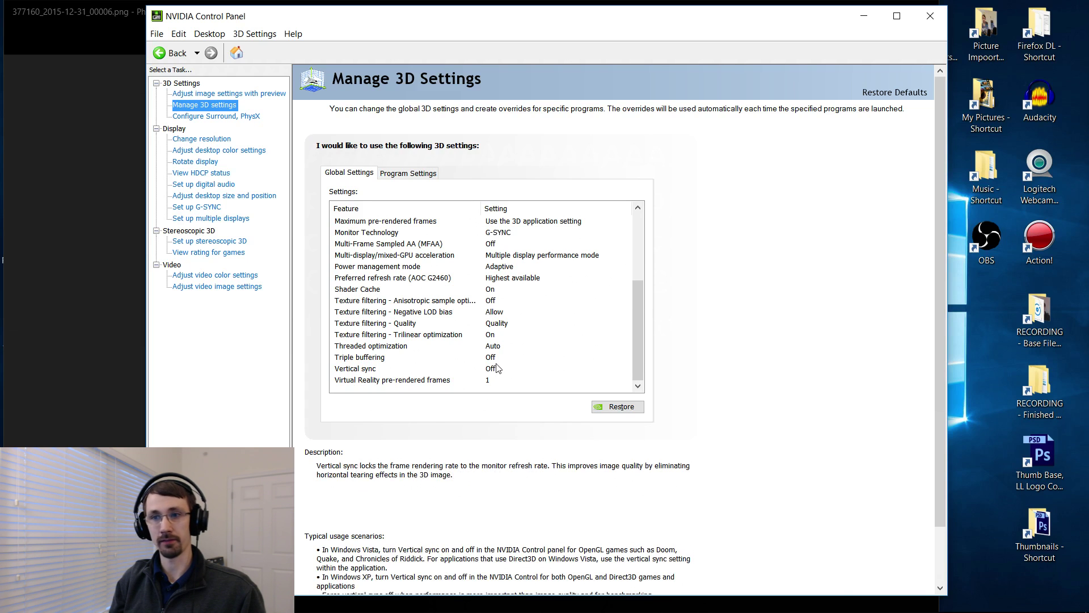
# - Switch from Global Settings to Program Settings showing the Fallout 4 profile
pyautogui.click(400, 177)
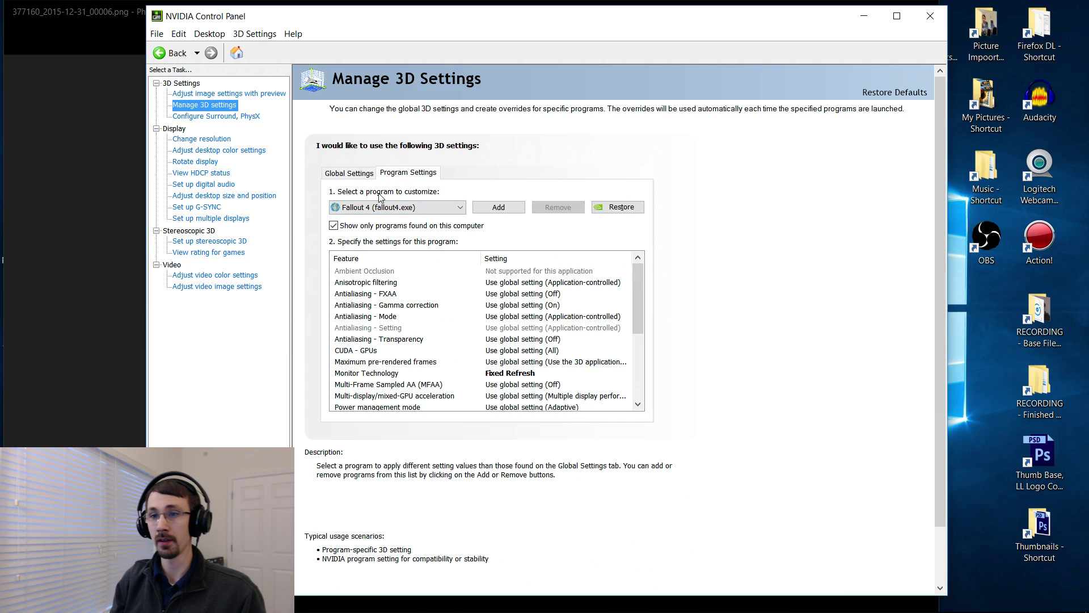
pyautogui.click(406, 208)
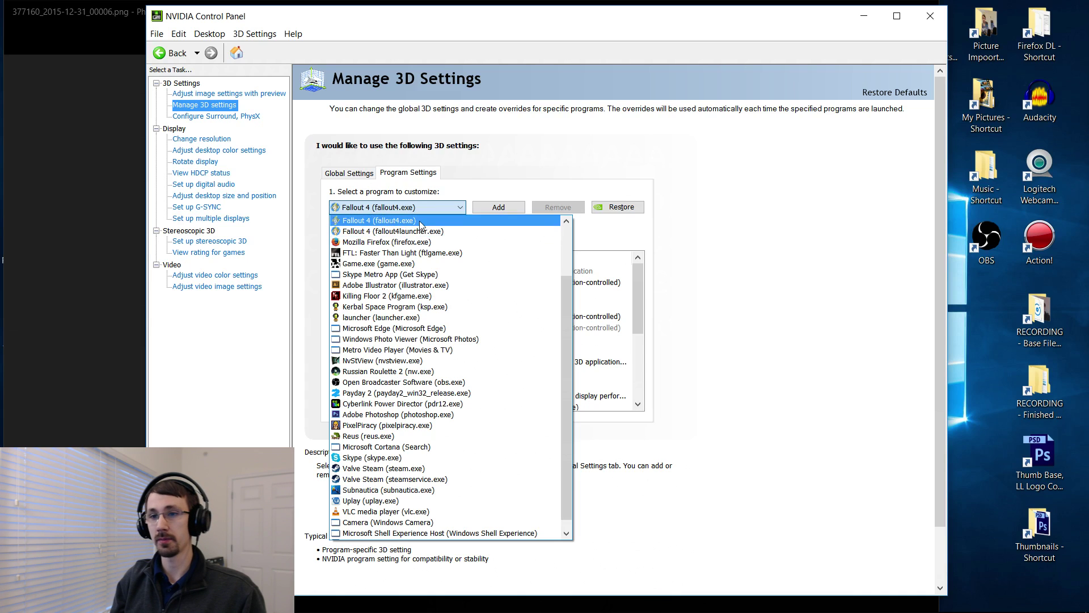
pyautogui.click(420, 222)
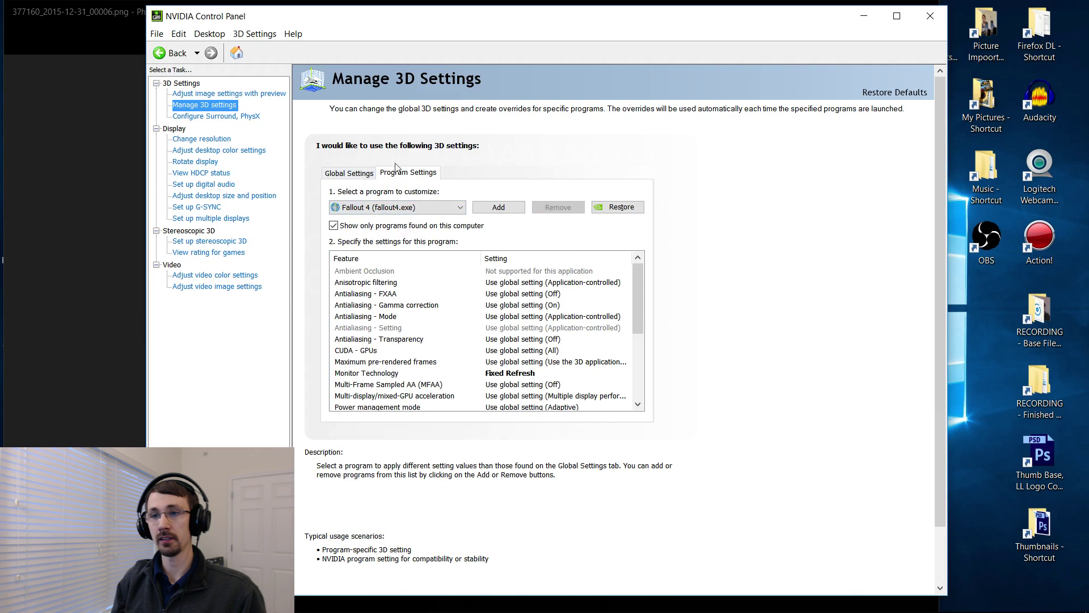
pyautogui.moveTo(634, 300); pyautogui.dragTo(638, 340)
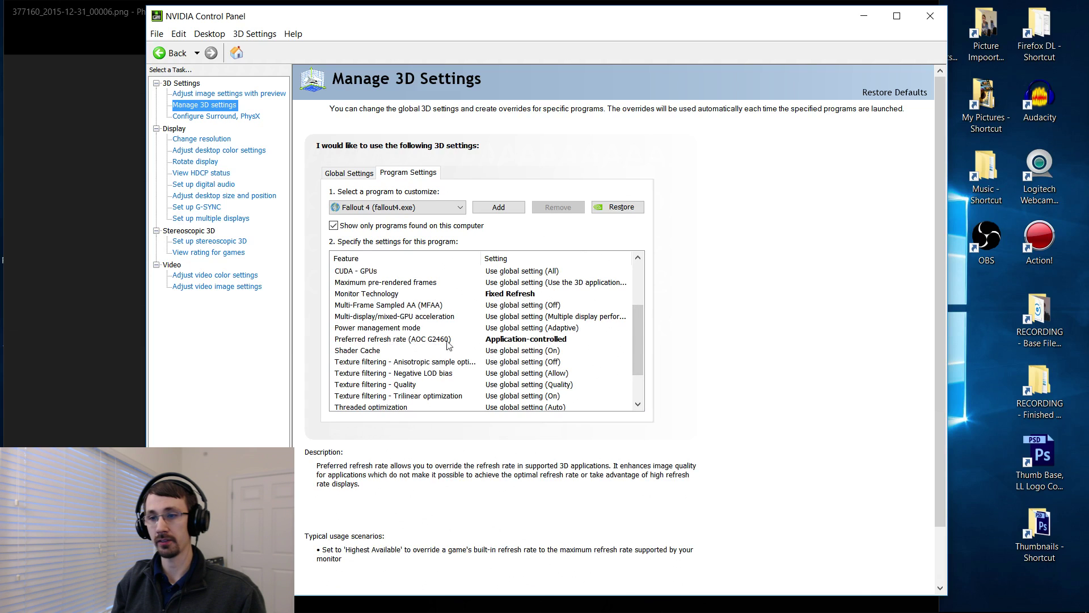
pyautogui.moveTo(637, 340); pyautogui.dragTo(598, 391)
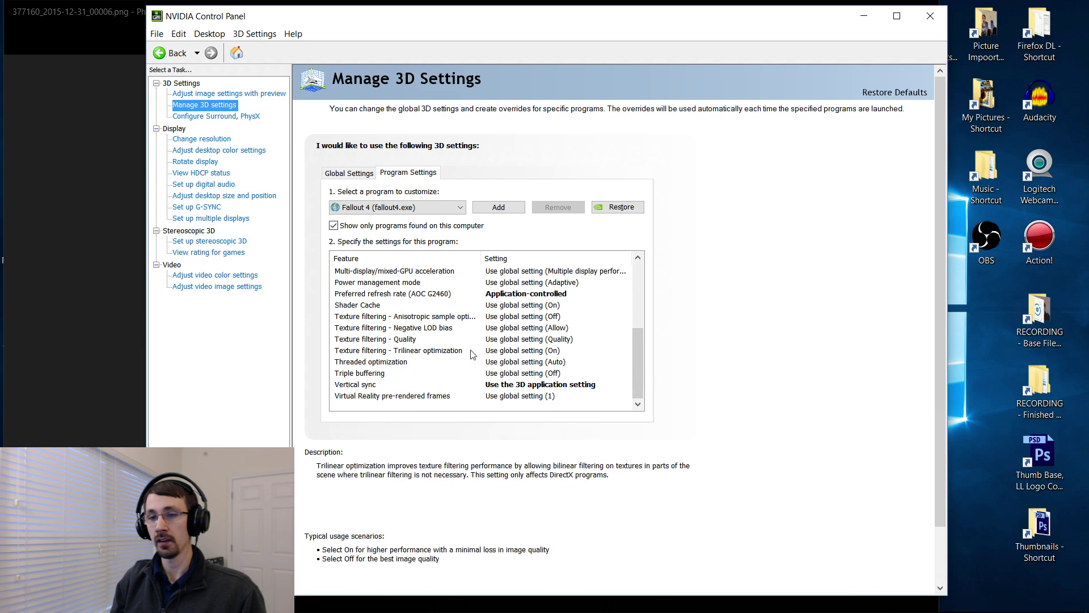
# - Set Vertical sync to Off in the Fallout 4 program profile
pyautogui.click(550, 386)
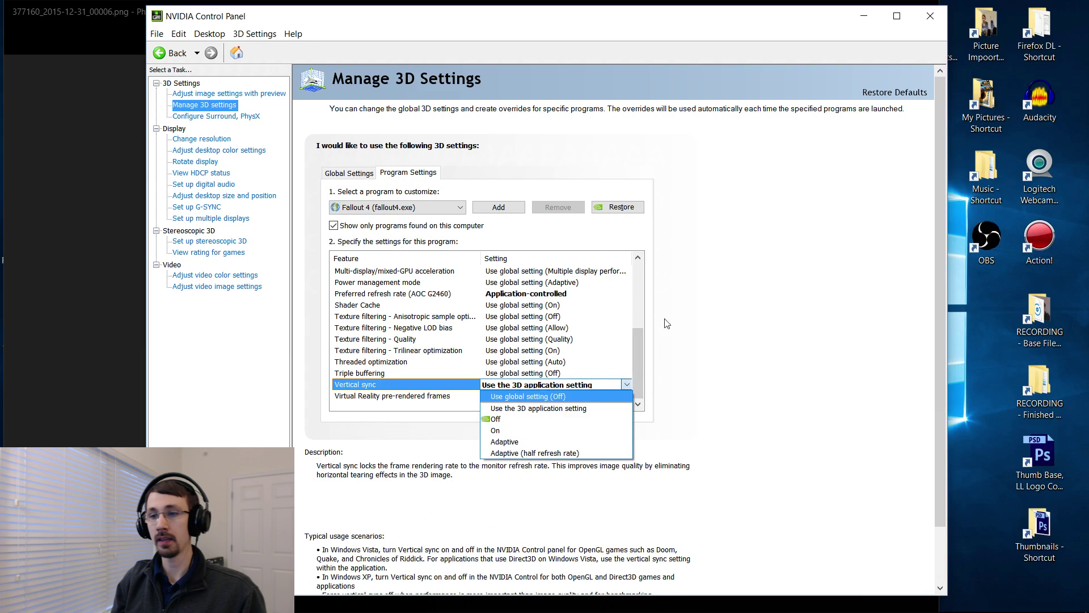
pyautogui.click(536, 421)
pyautogui.scroll(-3, 749, 386)
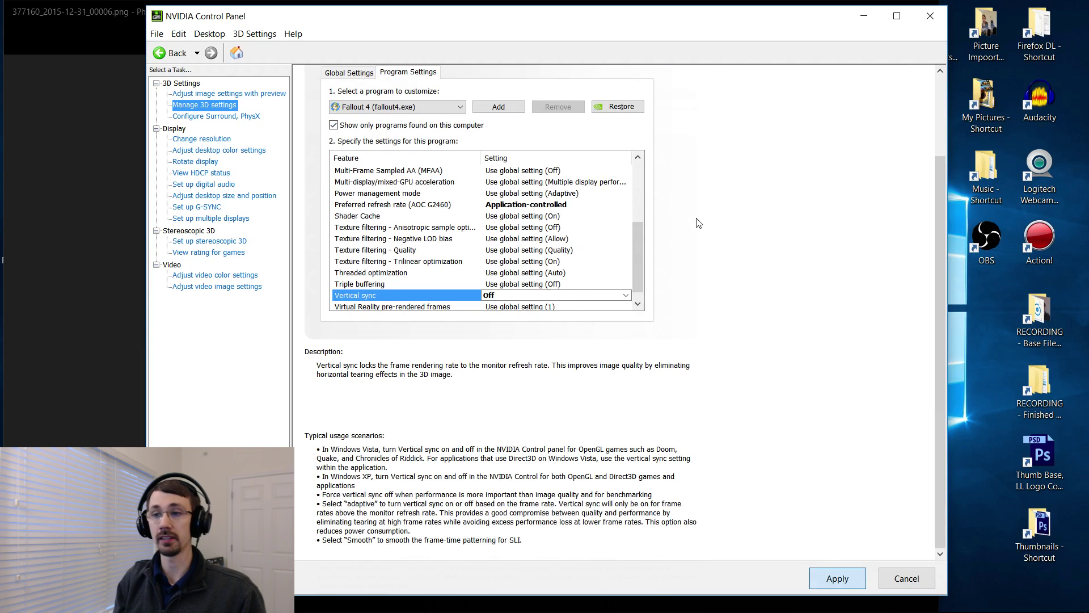
pyautogui.scroll(1, 696, 223)
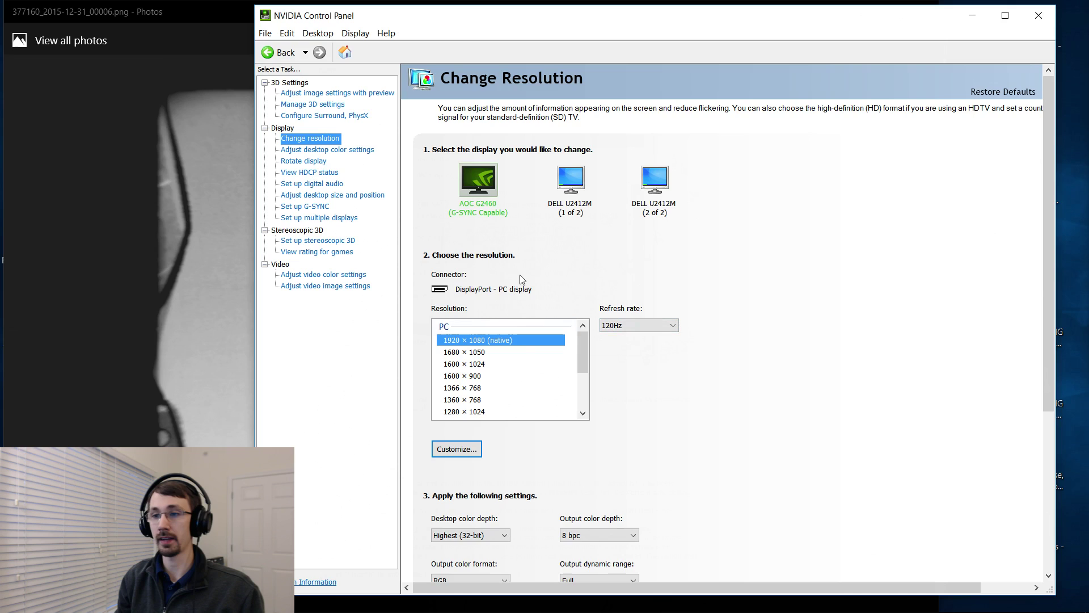
# - Return to Manage 3D Settings with Fallout 4's program settings at Fixed Refresh
pyautogui.click(314, 105)
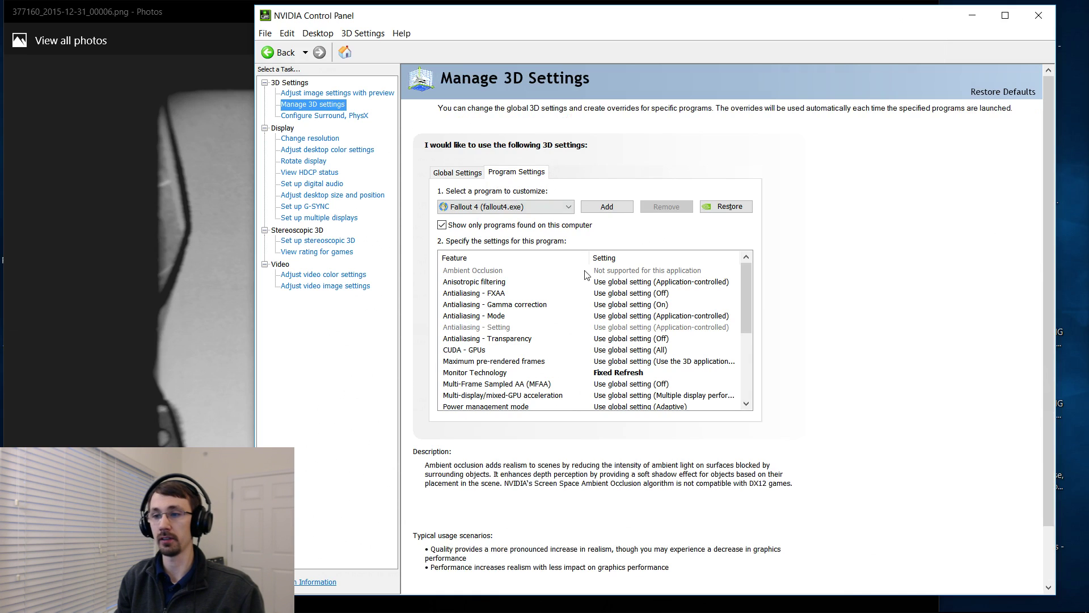
pyautogui.scroll(-3, 647, 282)
pyautogui.click(646, 282)
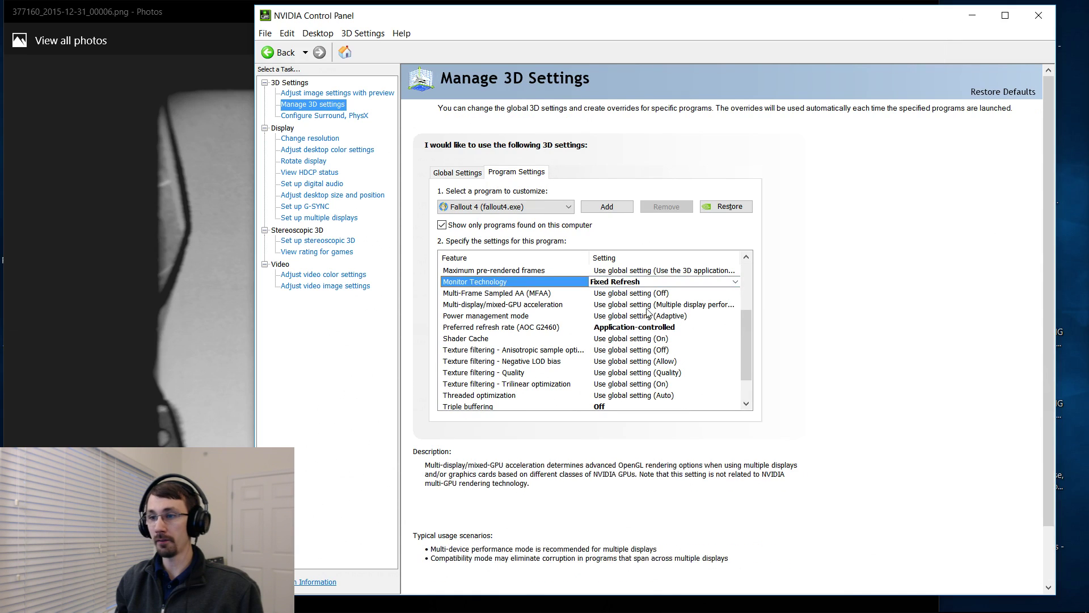
pyautogui.click(679, 281)
pyautogui.click(815, 290)
pyautogui.scroll(-1, 643, 298)
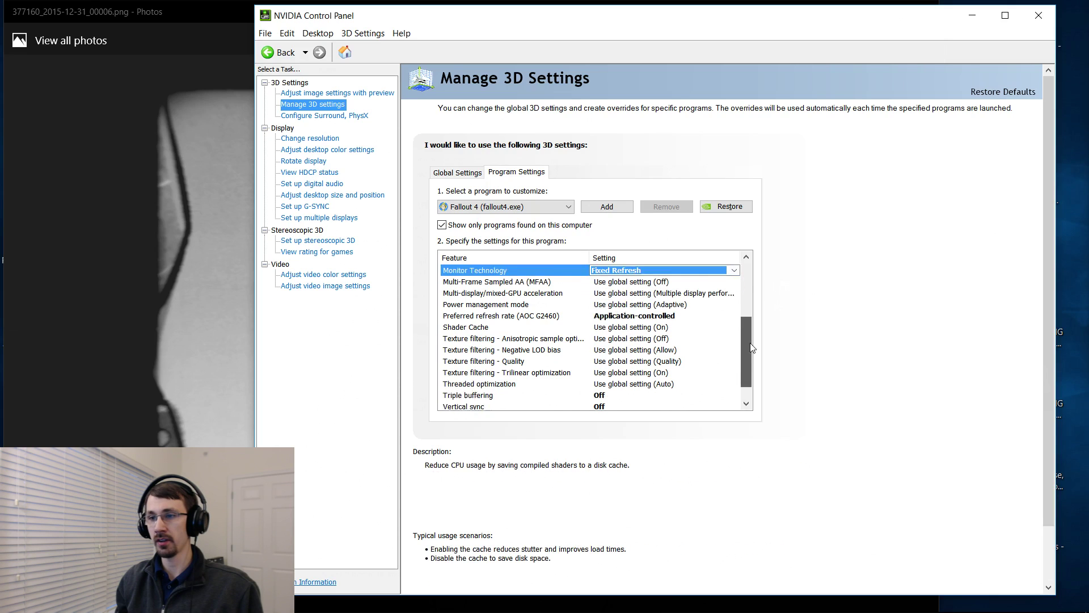
pyautogui.scroll(-2, 644, 298)
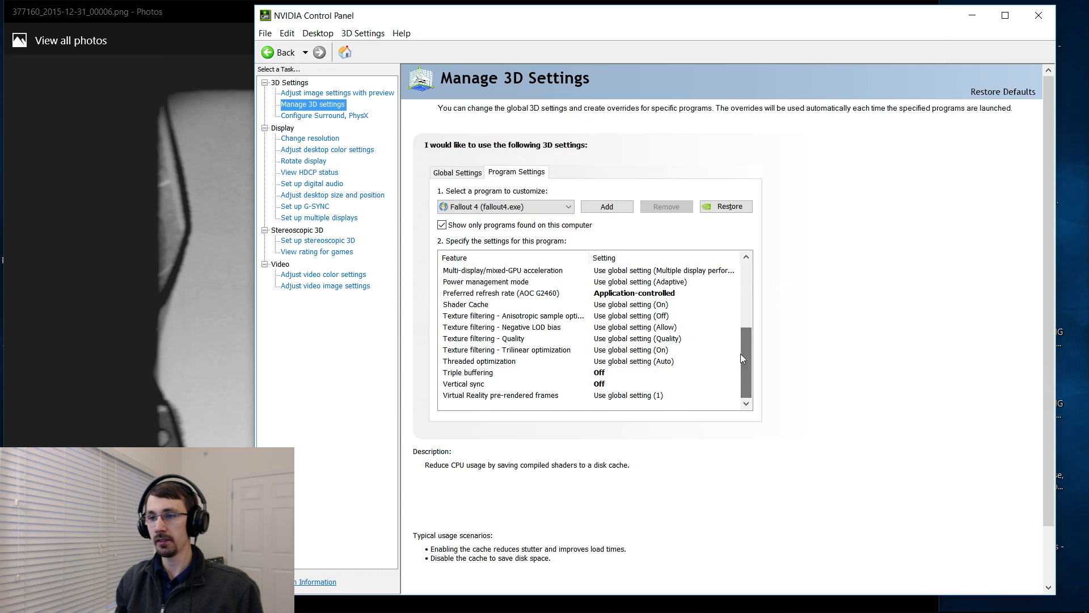
pyautogui.click(601, 293)
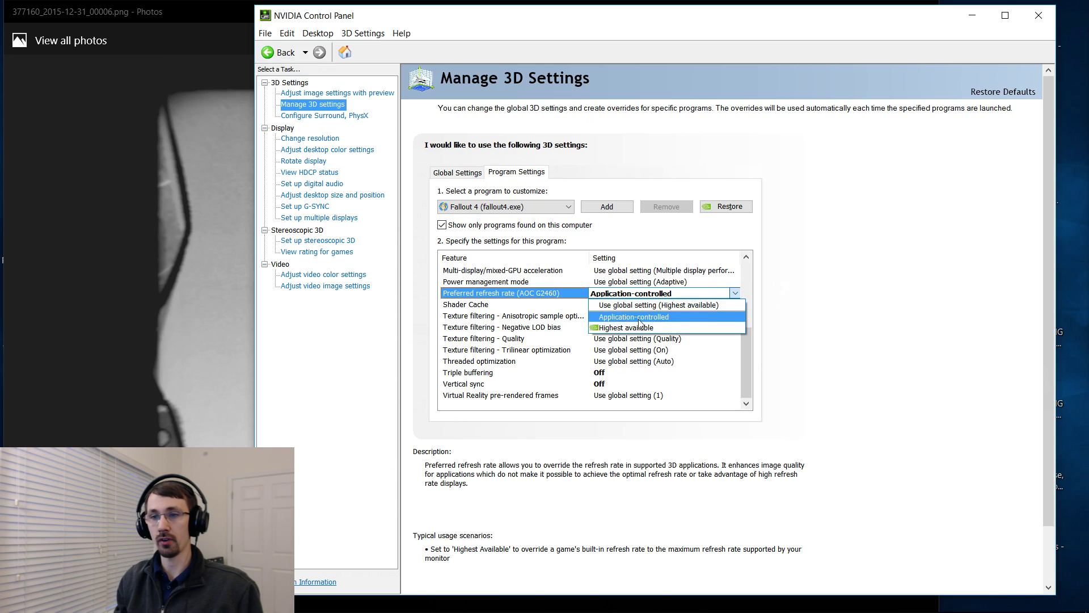
pyautogui.click(674, 318)
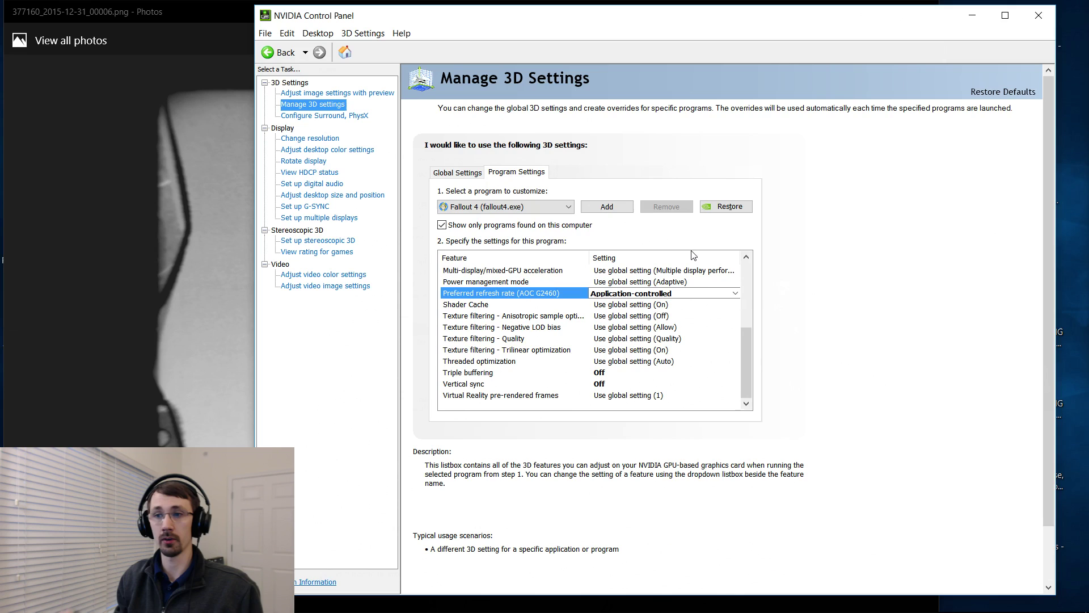
pyautogui.click(451, 172)
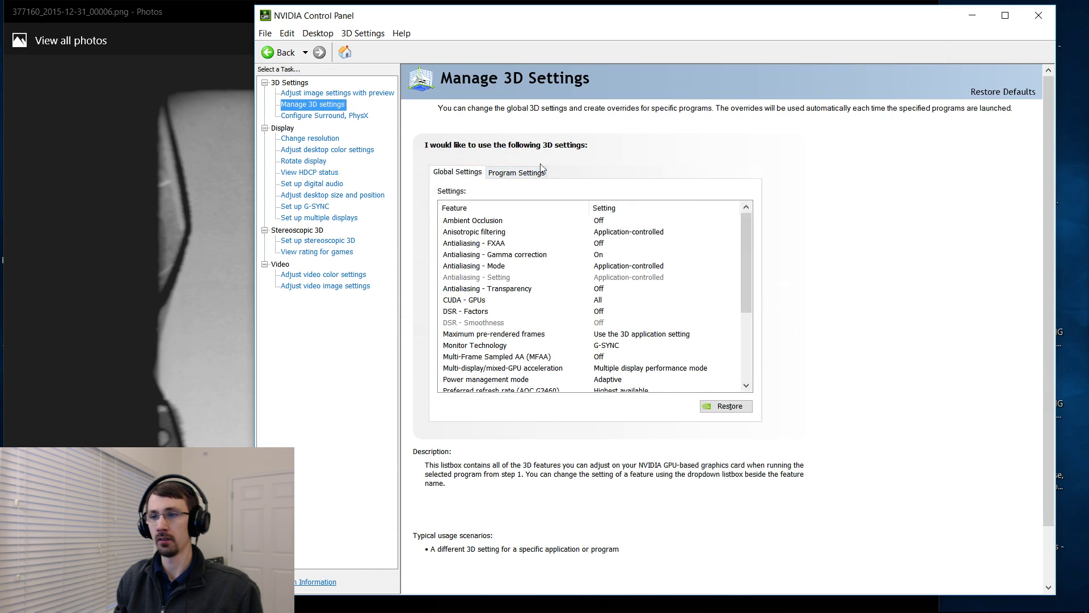
pyautogui.scroll(-3, 561, 256)
pyautogui.scroll(3, 555, 236)
pyautogui.click(505, 174)
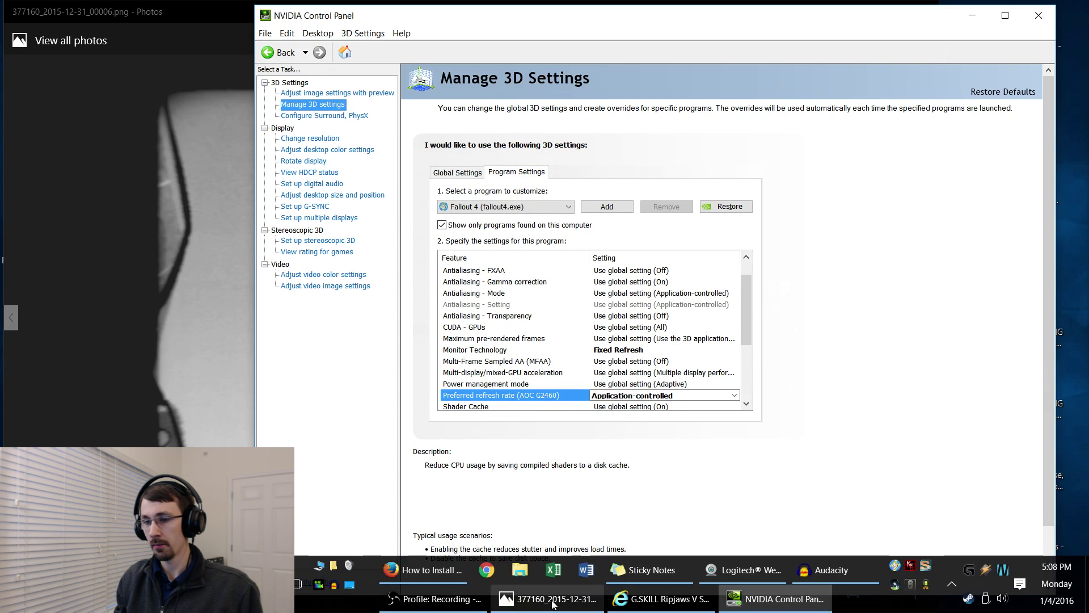
# - Show the Newegg G.SKILL Ripjaws V page and highlight its 16-16-16-36 timing
pyautogui.click(664, 600)
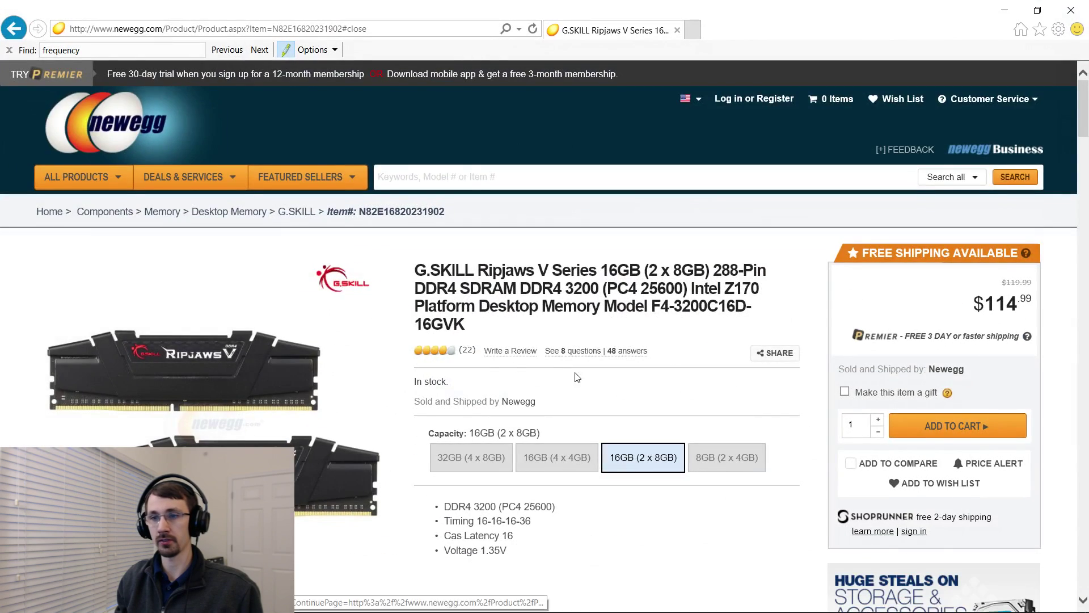
pyautogui.scroll(-3, 603, 357)
pyautogui.scroll(3, 593, 358)
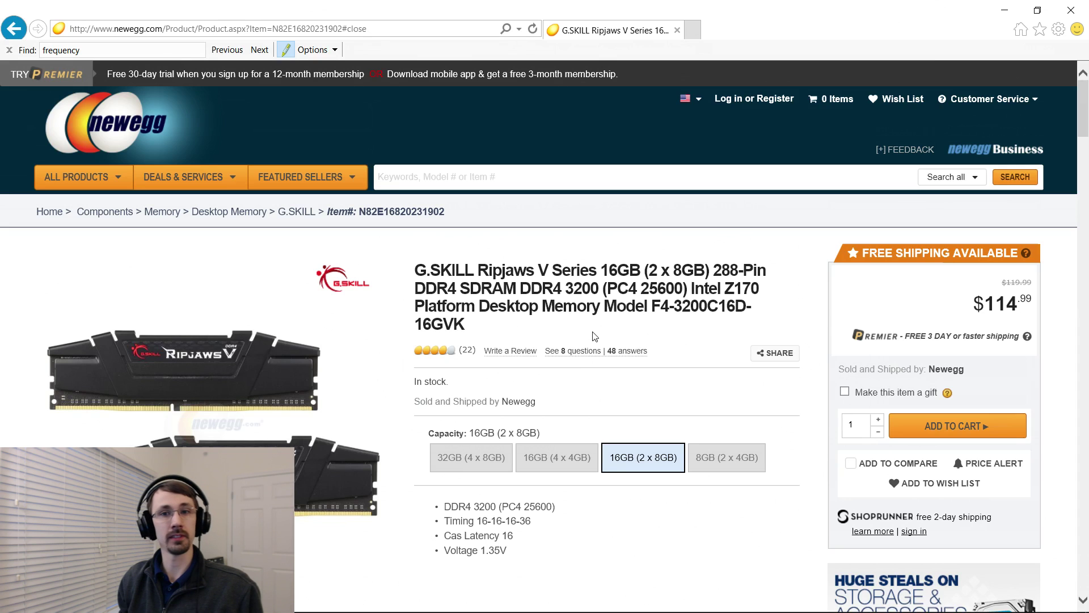
pyautogui.scroll(-3, 594, 336)
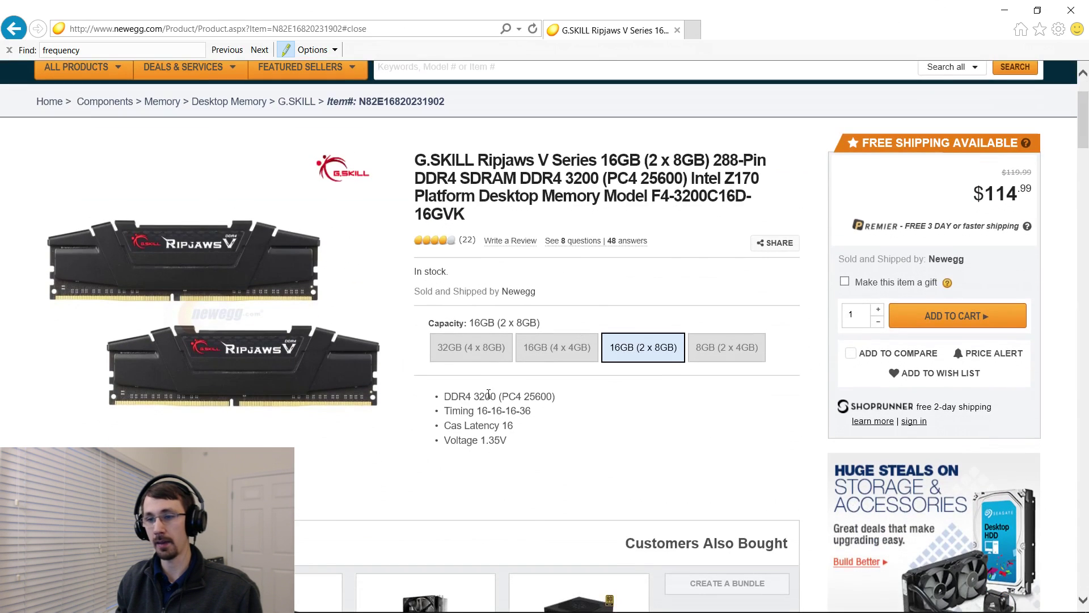
pyautogui.moveTo(534, 417); pyautogui.dragTo(475, 423)
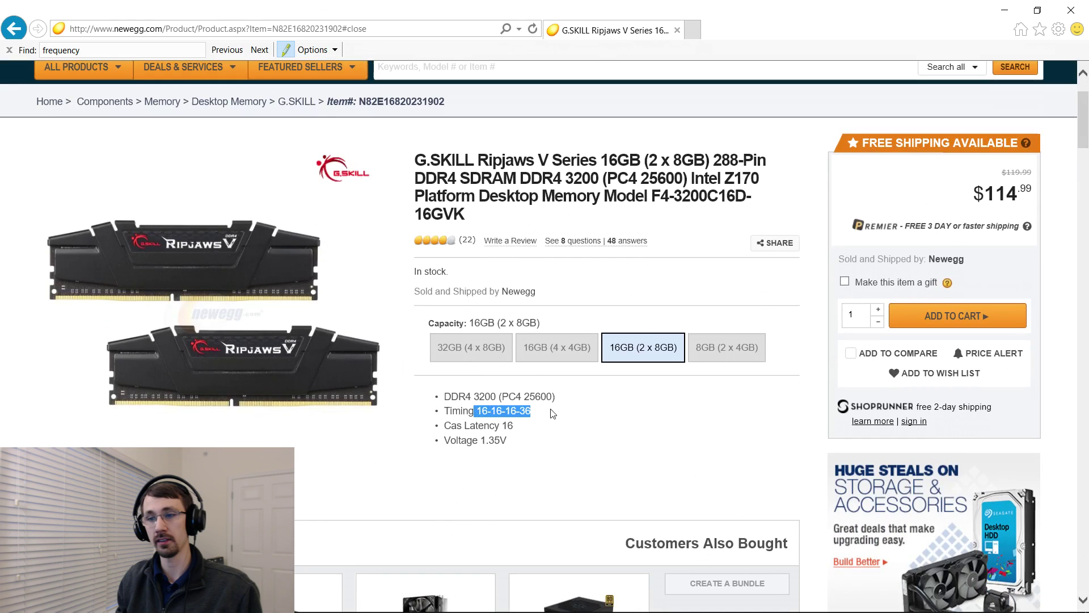